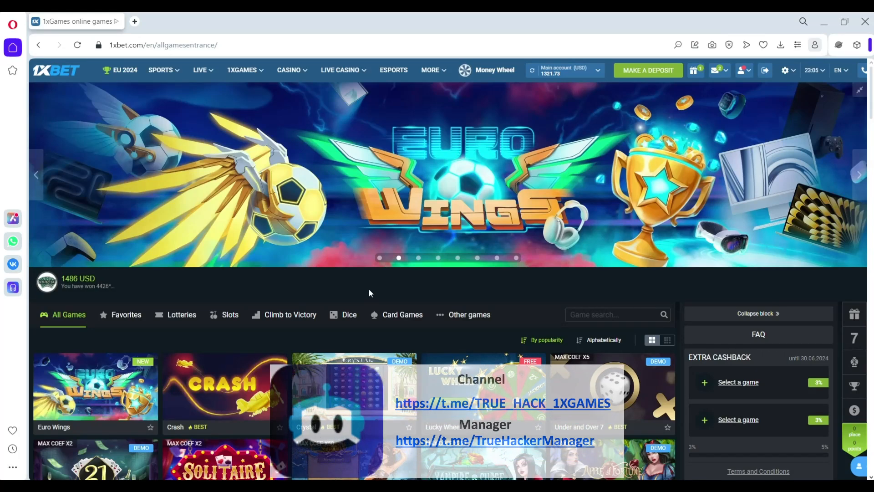
Step: Launch the Crash game from the 1xGames All Games list
click(225, 386)
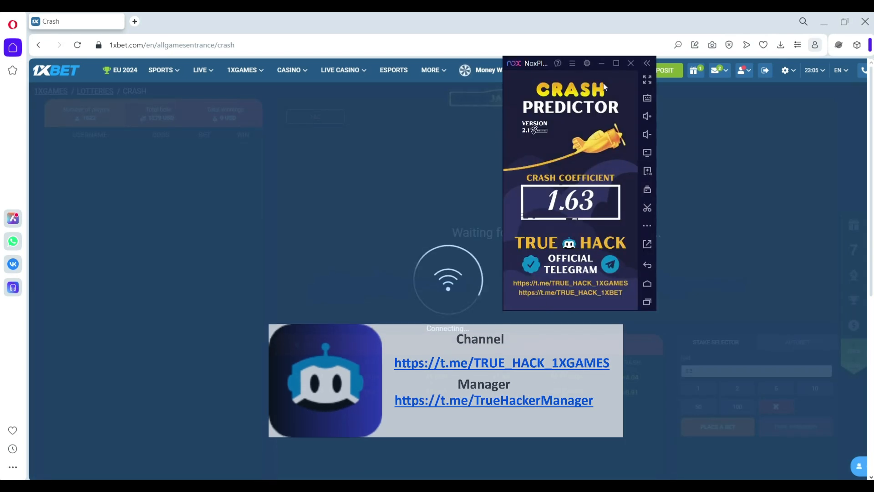
Step: Move the predictor window off the board and set the Crash stake to 100
drag(545, 64, 144, 107)
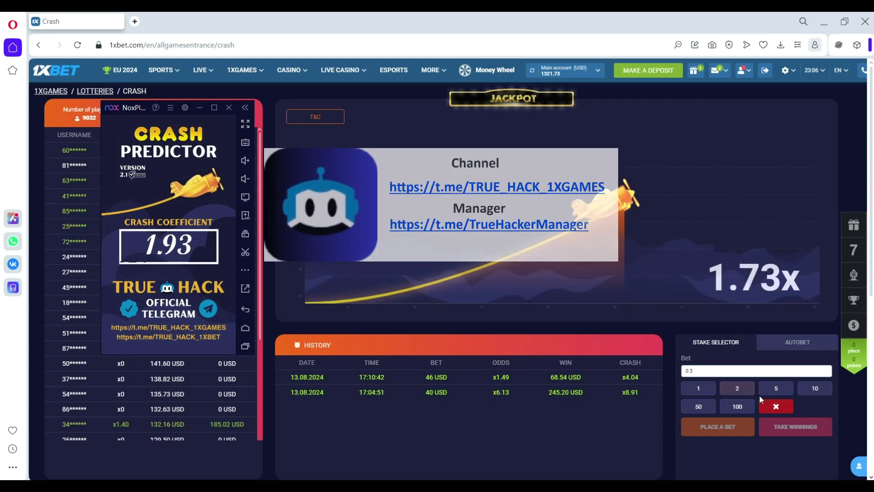
click(737, 406)
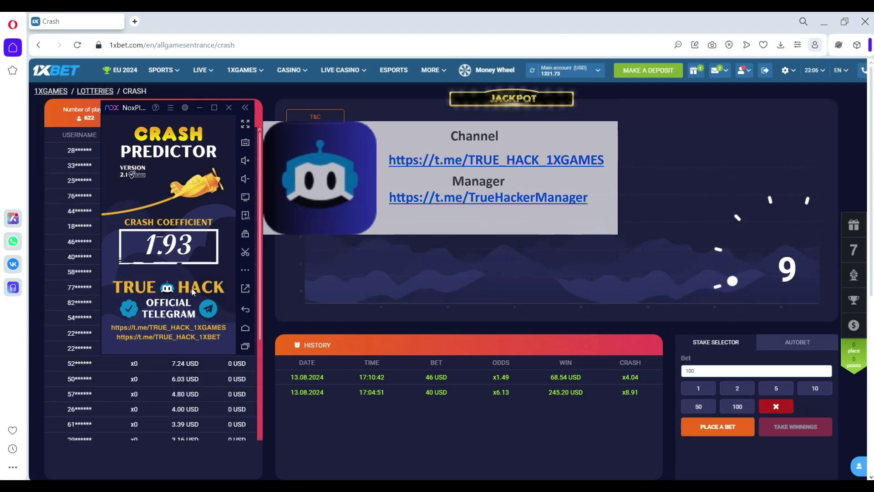
Step: Shift the predictor slightly right and place the 100 USD bet on the round
drag(130, 113, 221, 112)
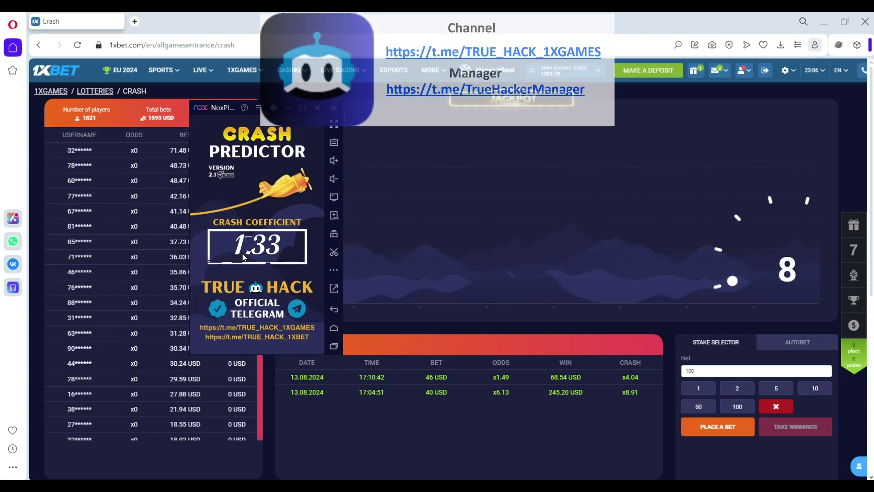
click(717, 426)
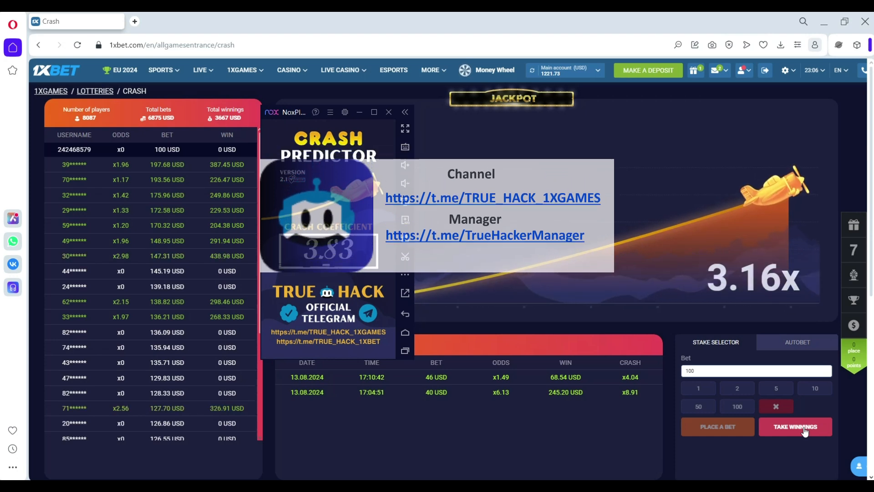
Step: Cash out the running 100 USD bet at 3.29x, winning 329.00 USD
click(805, 429)
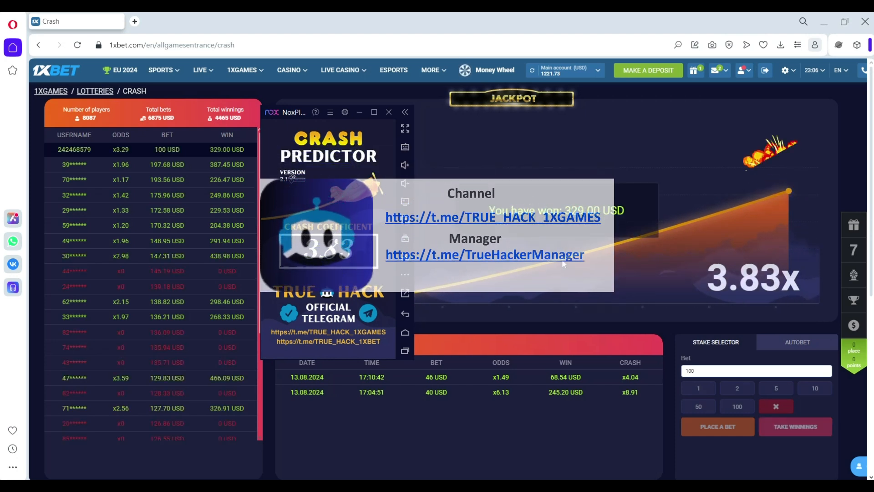